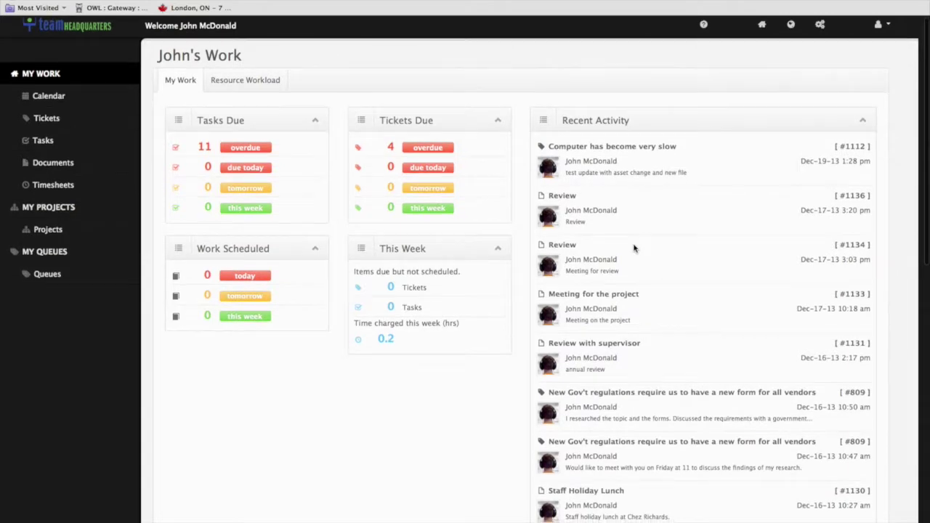
- Open the My Tasks list from MY WORK in the left sidebar
{"action": "scroll", "coordinate": [633, 248], "scroll_direction": "up", "scroll_amount": 1}
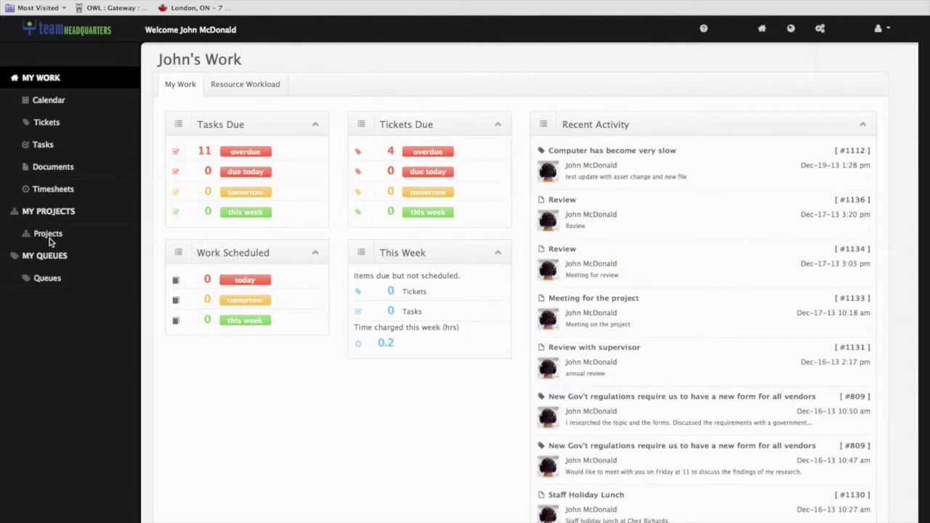
{"action": "left_click", "coordinate": [41, 152]}
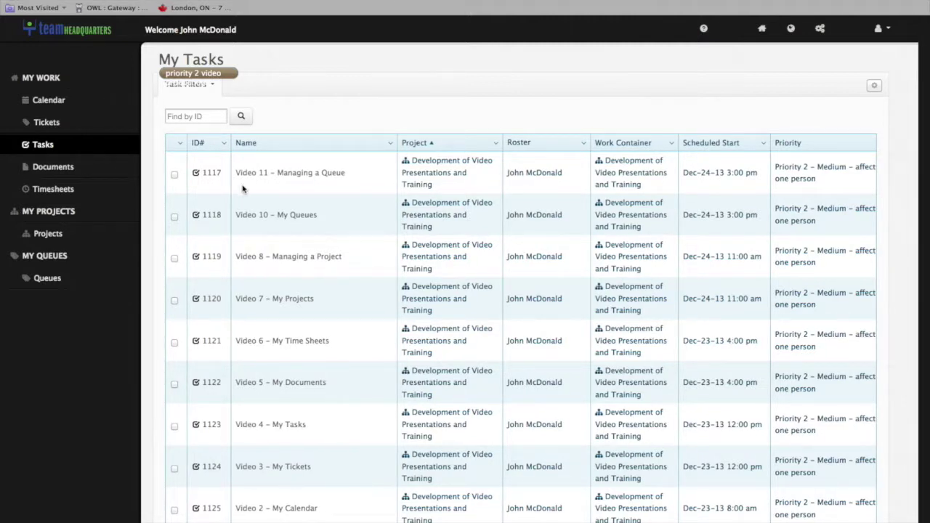
- Filter the task list to My open tasks instead of priority 2 video production
{"action": "left_click", "coordinate": [224, 85]}
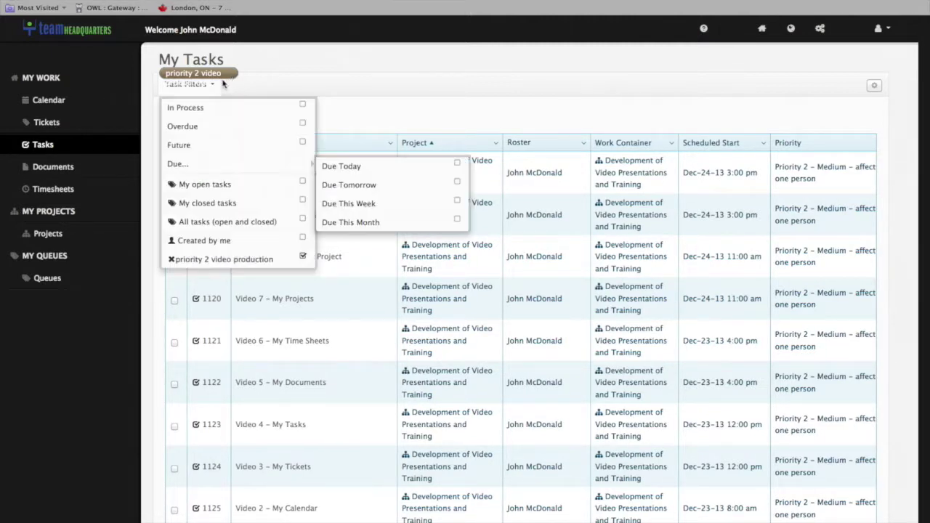
{"action": "left_click", "coordinate": [227, 189]}
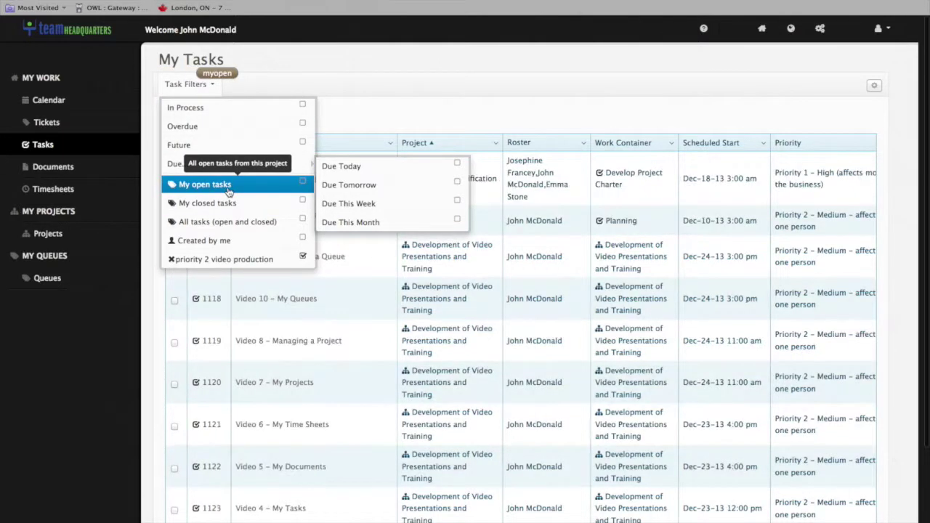
{"action": "left_click", "coordinate": [303, 182]}
{"action": "left_click", "coordinate": [361, 118]}
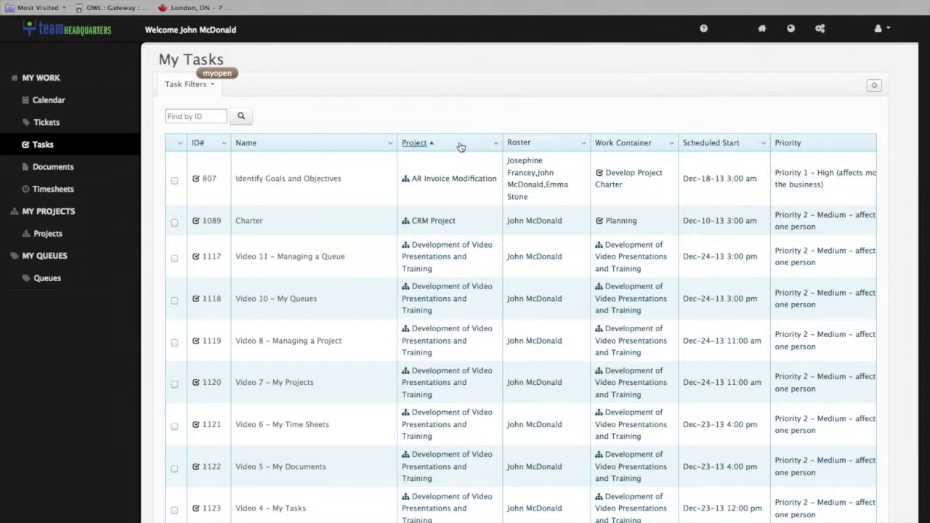
{"action": "left_click", "coordinate": [497, 142]}
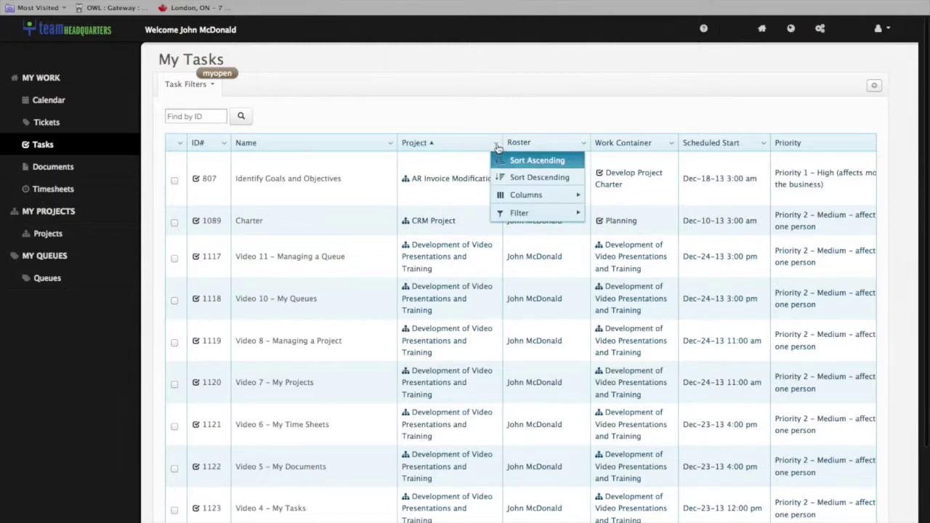
{"action": "mouse_move", "coordinate": [513, 217]}
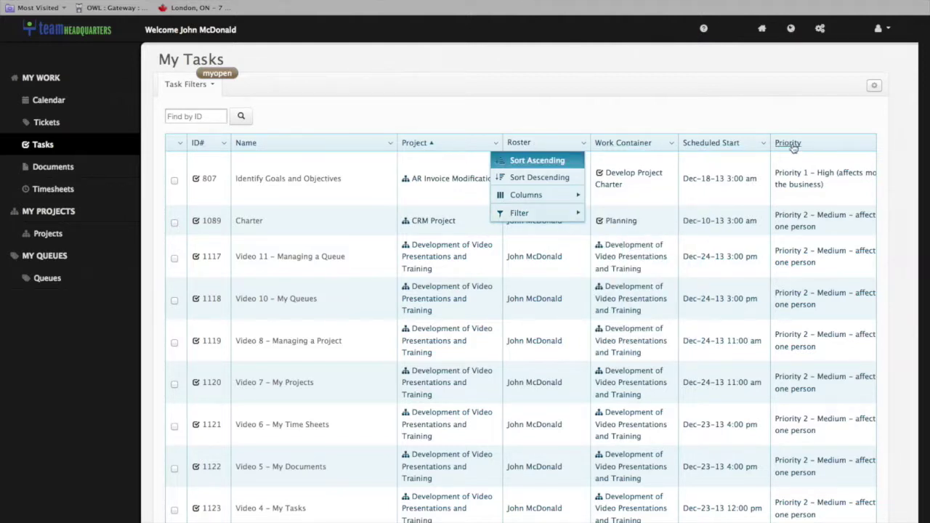
{"action": "left_click", "coordinate": [874, 88]}
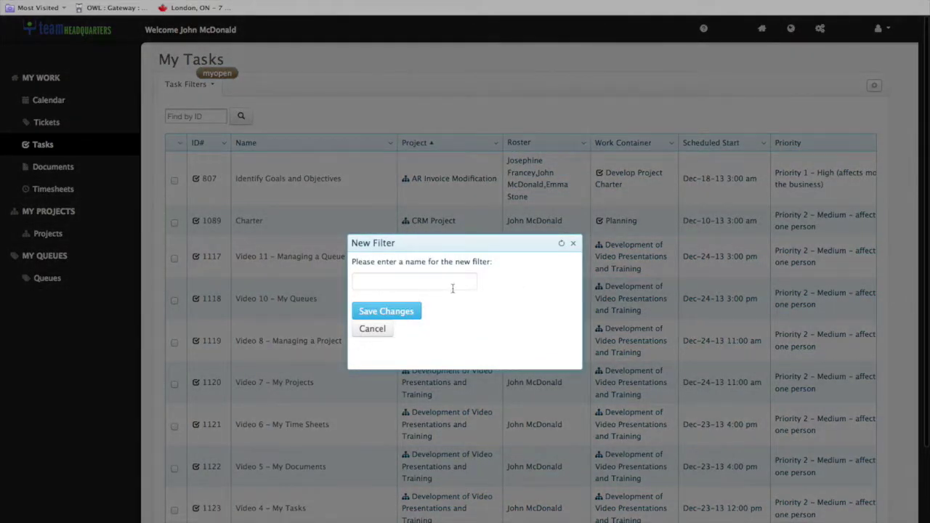
{"action": "left_click", "coordinate": [370, 329]}
{"action": "left_click", "coordinate": [209, 86]}
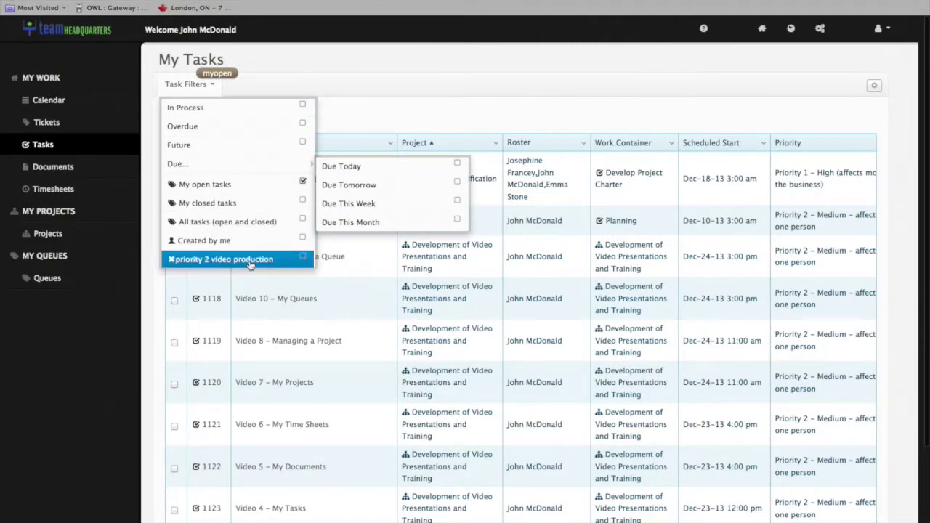
{"action": "left_click", "coordinate": [302, 258]}
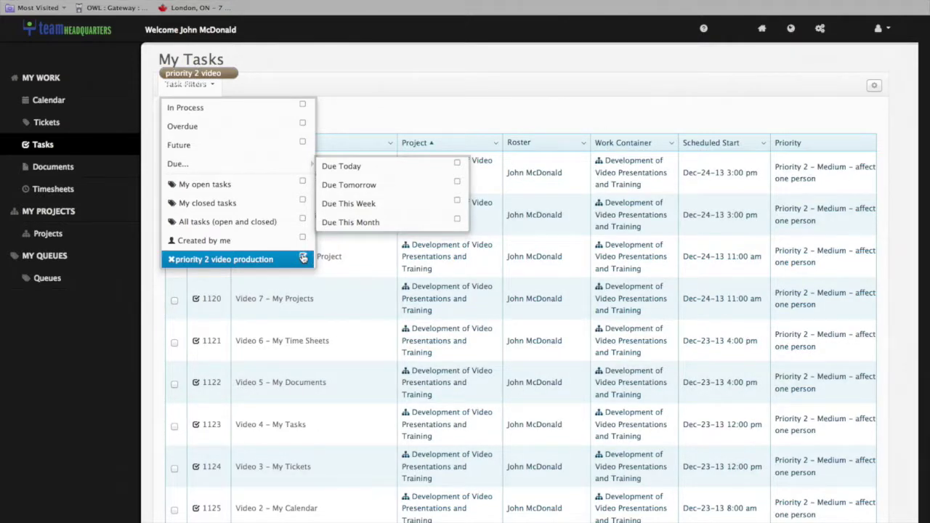
{"action": "left_click", "coordinate": [155, 262]}
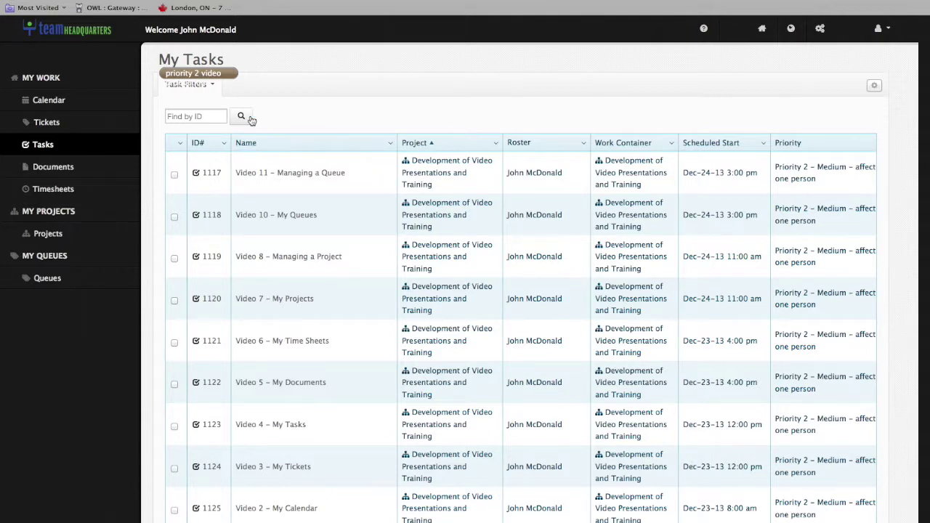
{"action": "left_click", "coordinate": [188, 84]}
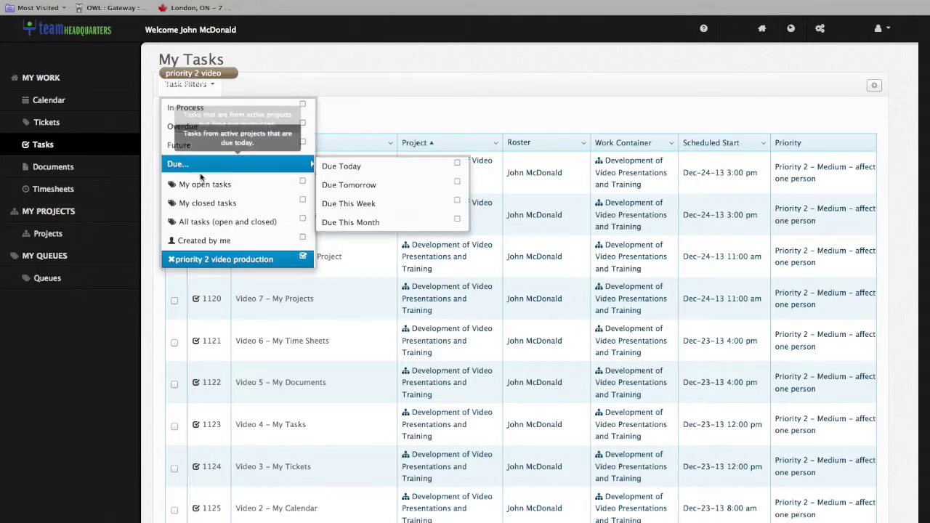
{"action": "left_click", "coordinate": [302, 184]}
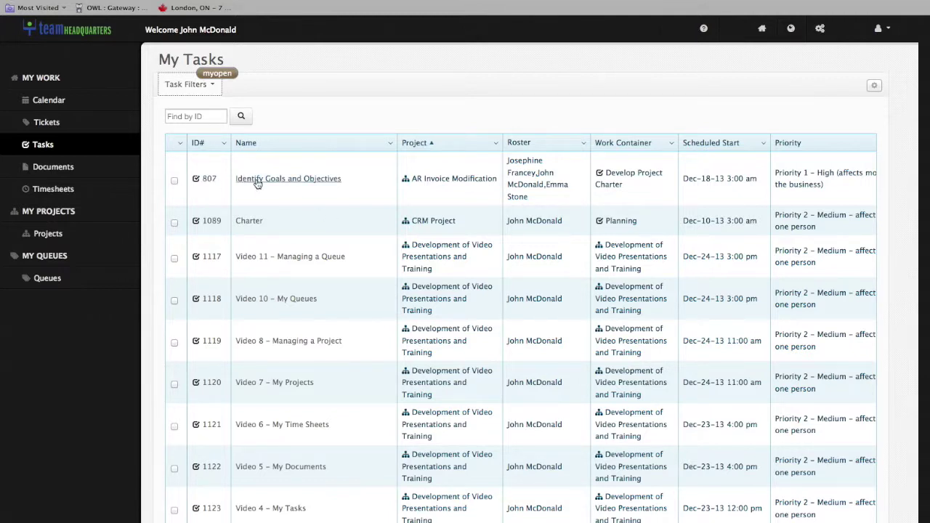
{"action": "left_click", "coordinate": [258, 181]}
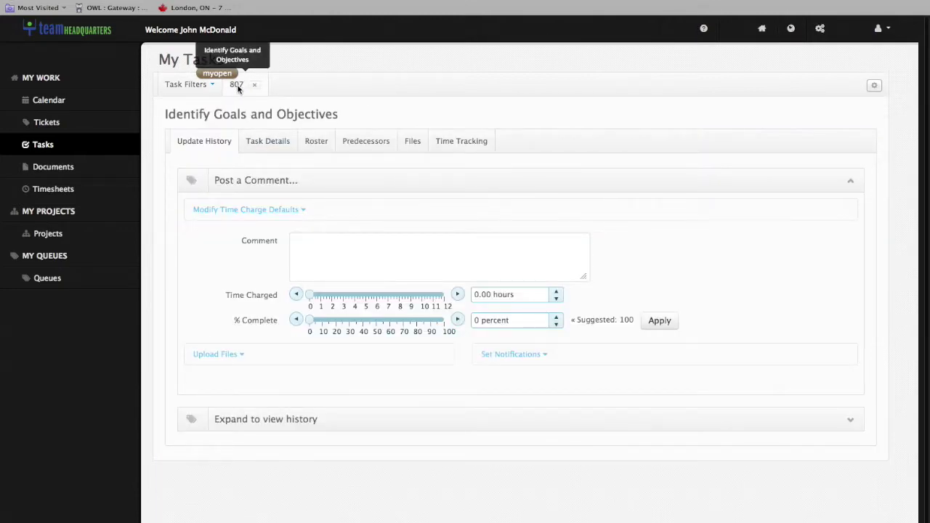
- Open task 1123, Video 4 – My Tasks, in its own tab from the list
{"action": "left_click", "coordinate": [187, 85]}
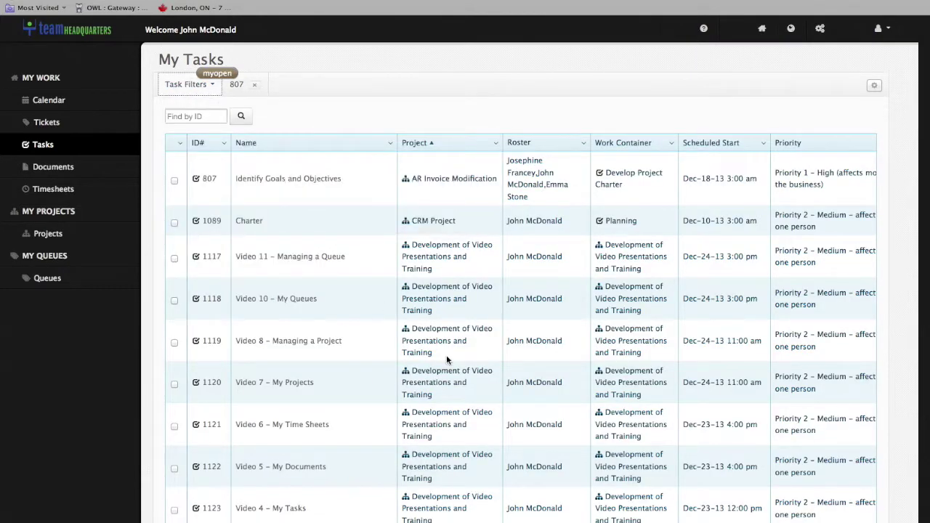
{"action": "left_click", "coordinate": [235, 85]}
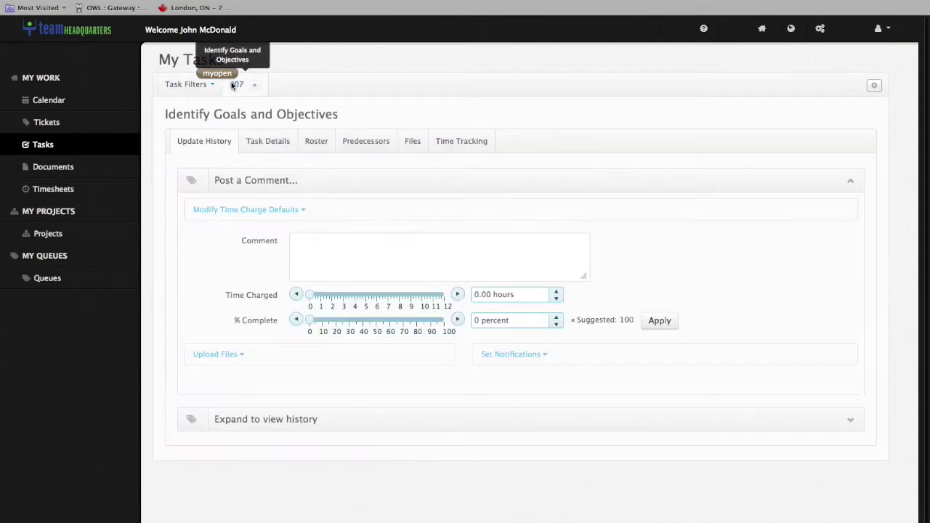
{"action": "left_click", "coordinate": [183, 86]}
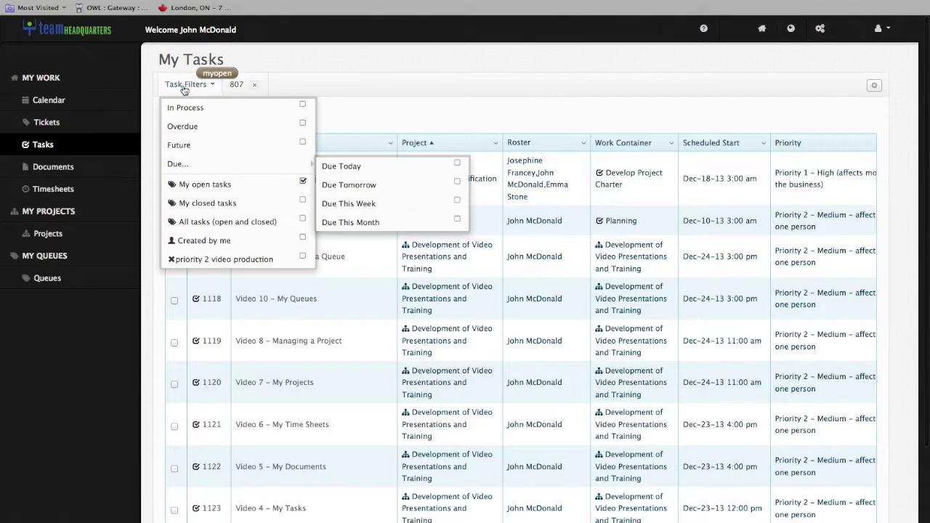
{"action": "left_click", "coordinate": [297, 512]}
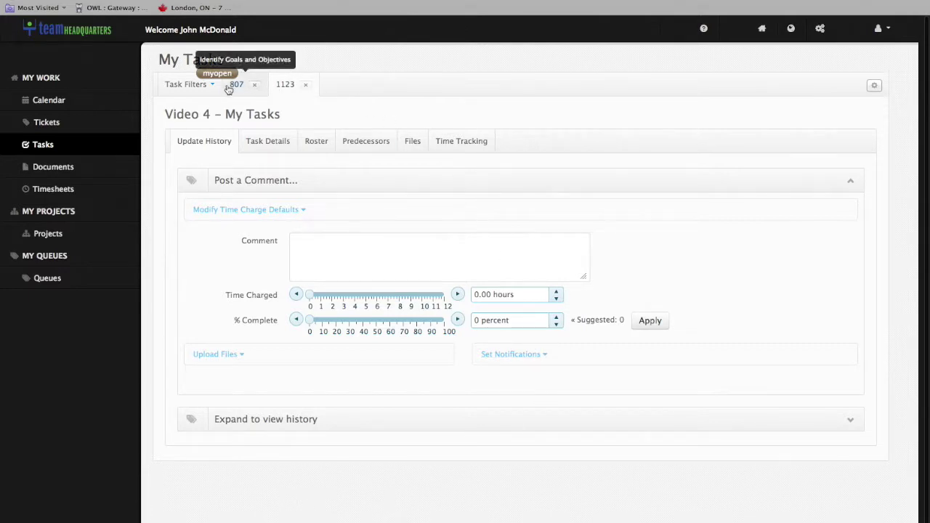
{"action": "mouse_move", "coordinate": [195, 88]}
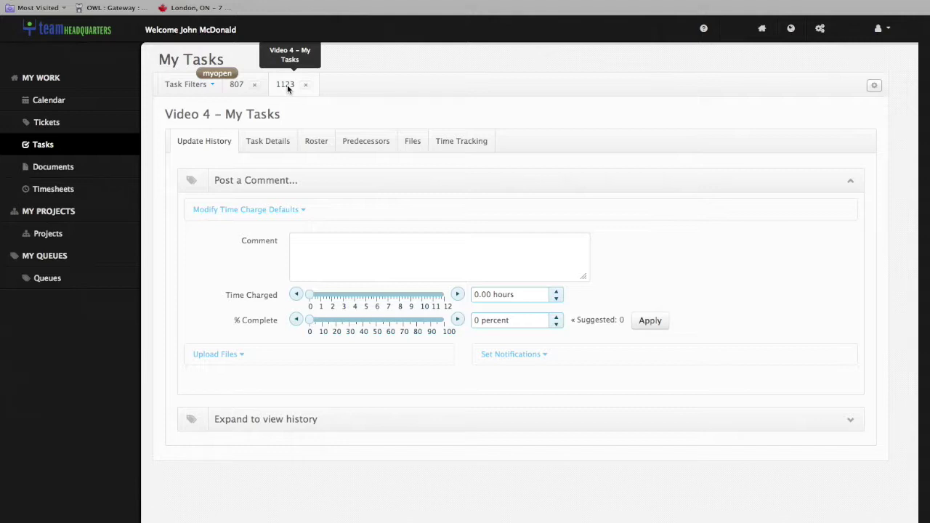
{"action": "left_click", "coordinate": [227, 82]}
{"action": "left_click", "coordinate": [227, 83]}
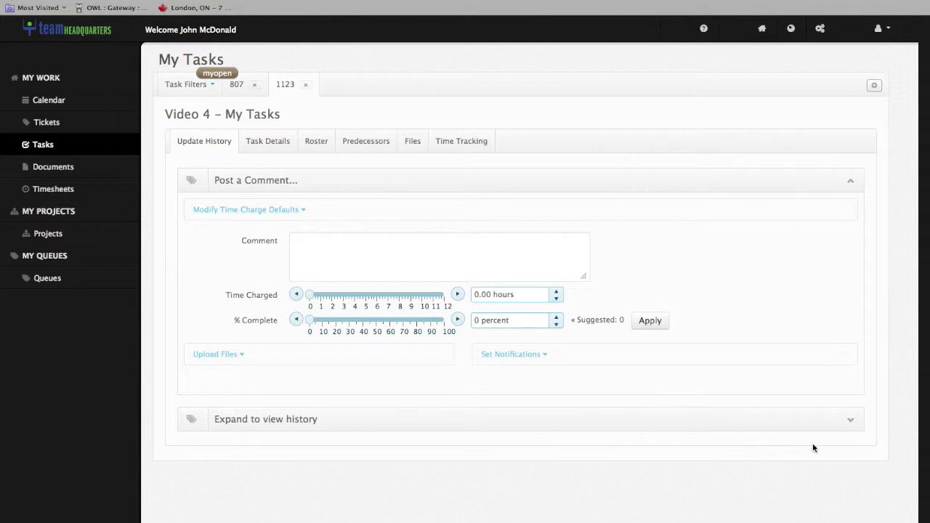
{"action": "left_click", "coordinate": [850, 420]}
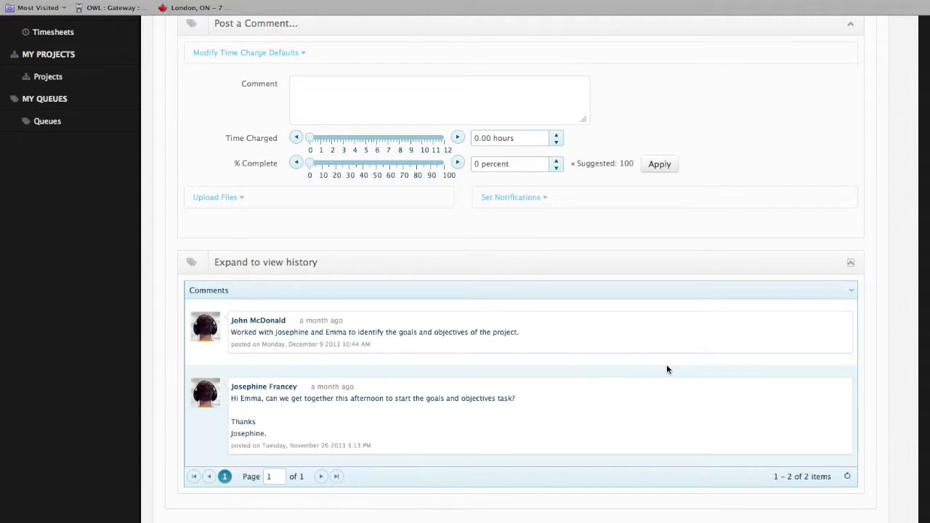
{"action": "scroll", "coordinate": [666, 370], "scroll_direction": "up", "scroll_amount": 3}
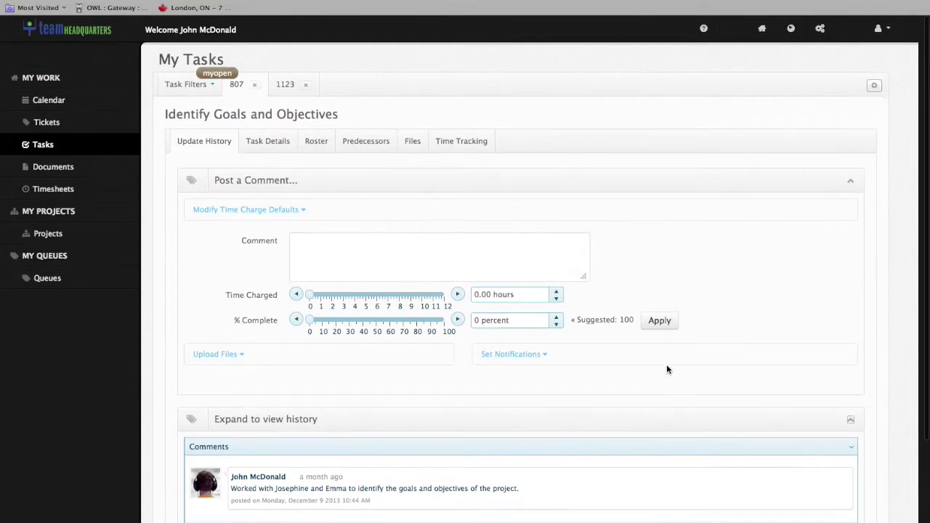
{"action": "left_click", "coordinate": [268, 141]}
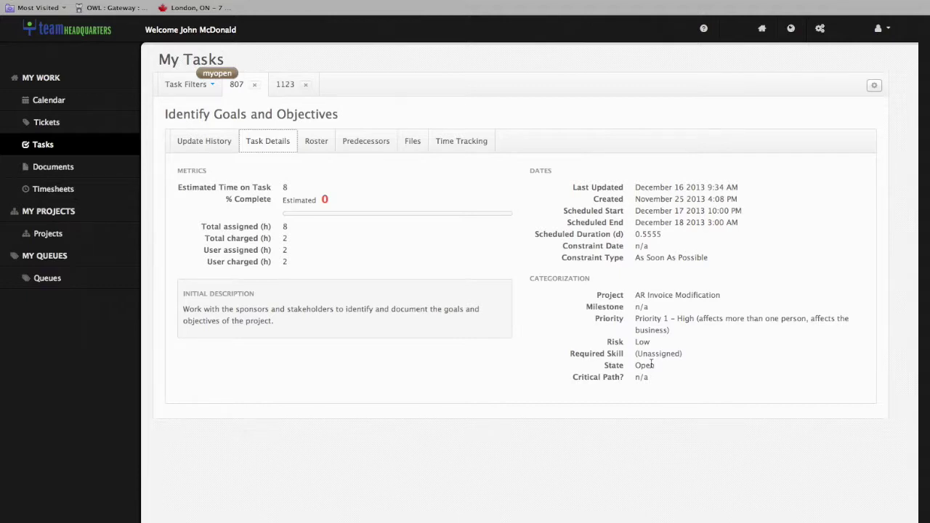
- Review task 807's roster, predecessors, files and time entries, then return to task 1123
{"action": "left_click", "coordinate": [311, 140]}
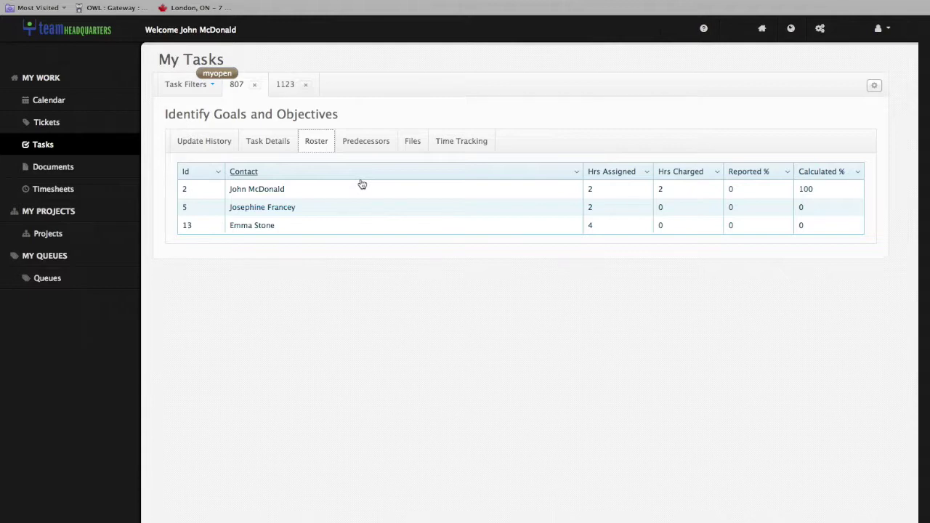
{"action": "left_click", "coordinate": [364, 142]}
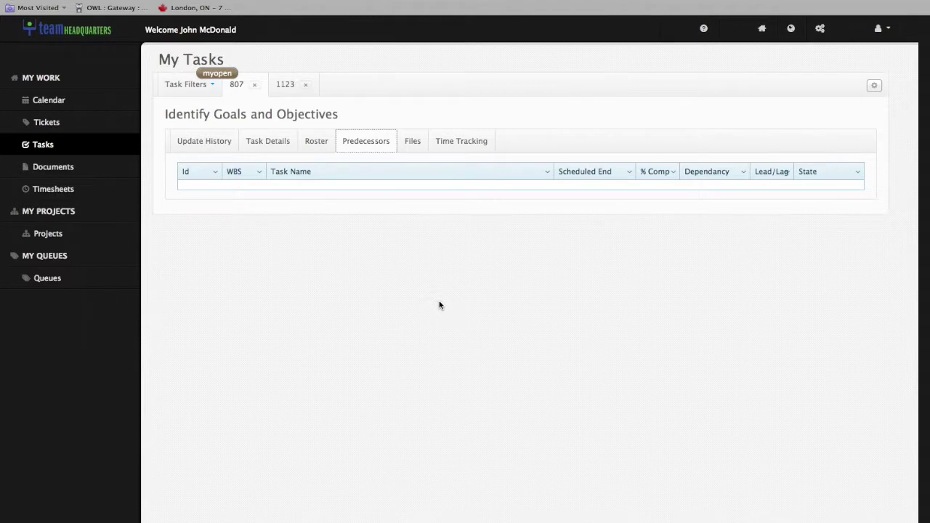
{"action": "scroll", "coordinate": [438, 305], "scroll_direction": "down", "scroll_amount": 1}
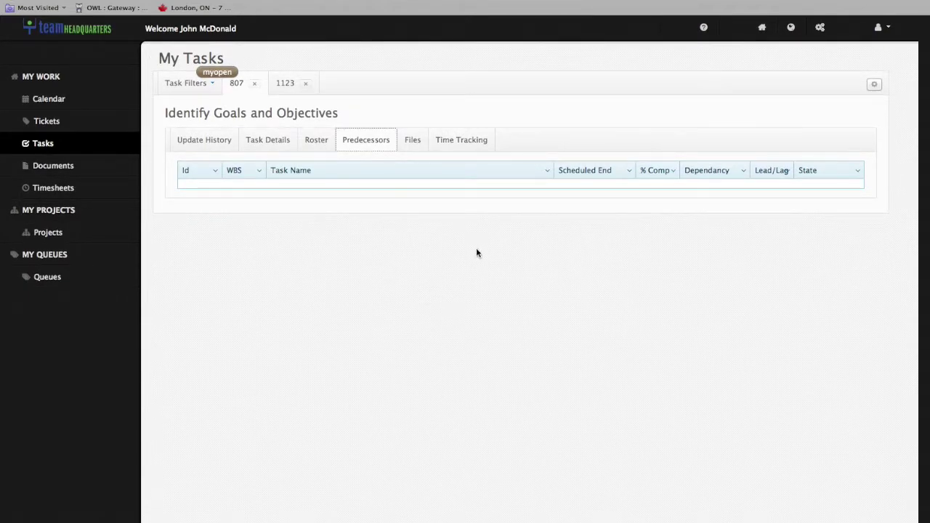
{"action": "scroll", "coordinate": [475, 252], "scroll_direction": "down", "scroll_amount": 1}
{"action": "left_click", "coordinate": [413, 140]}
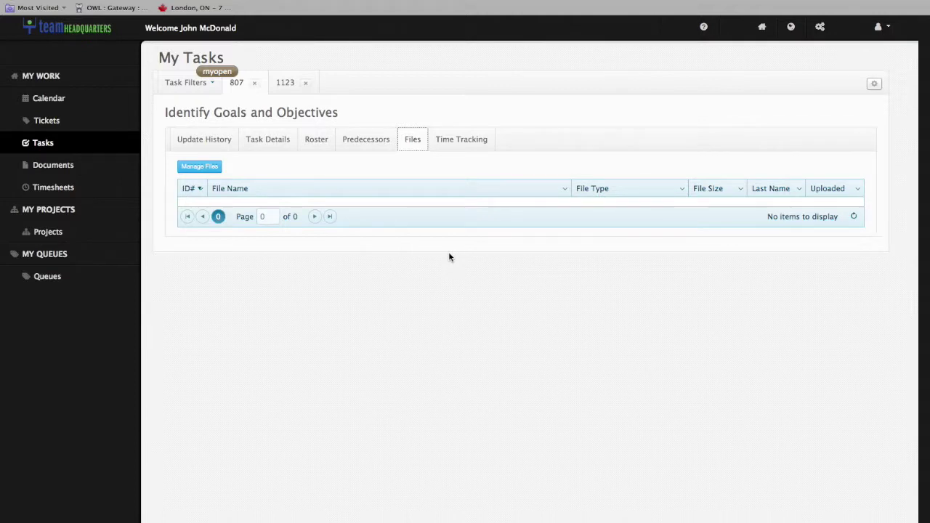
{"action": "scroll", "coordinate": [448, 257], "scroll_direction": "up", "scroll_amount": 1}
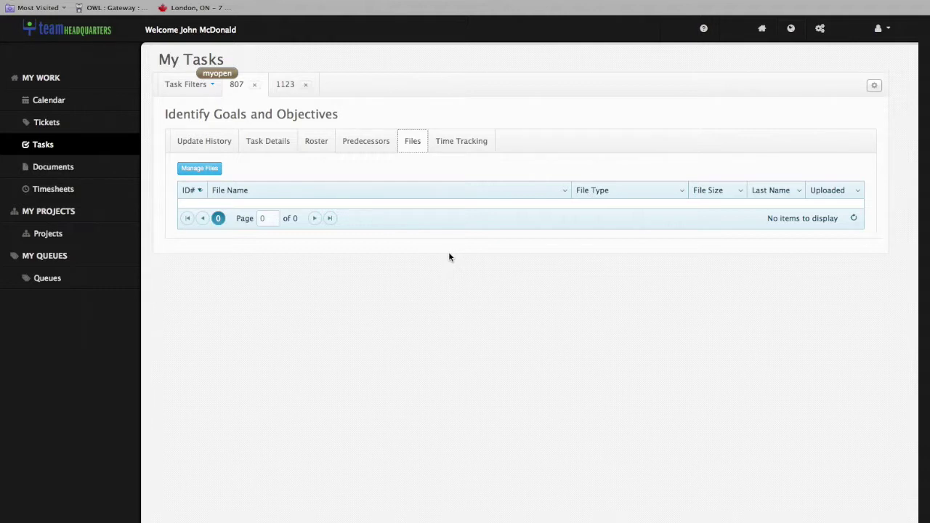
{"action": "left_click", "coordinate": [462, 140]}
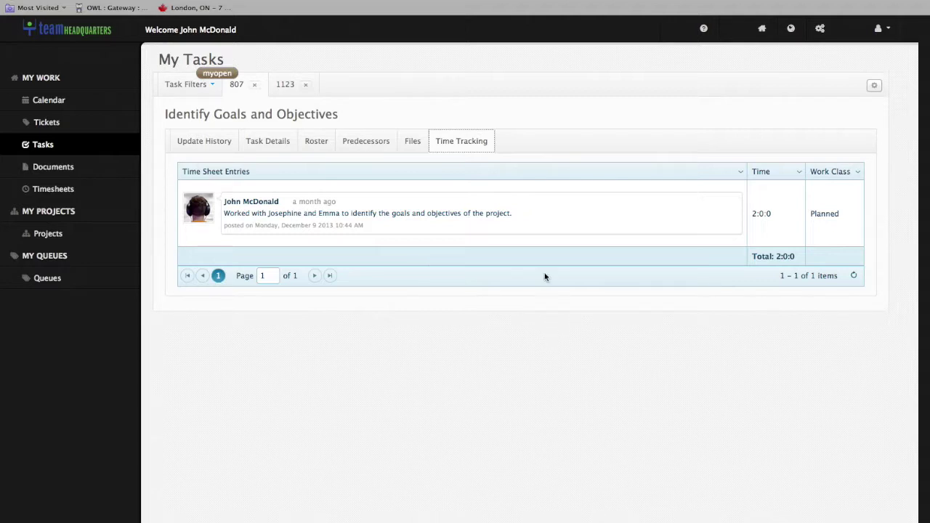
{"action": "left_click", "coordinate": [287, 86]}
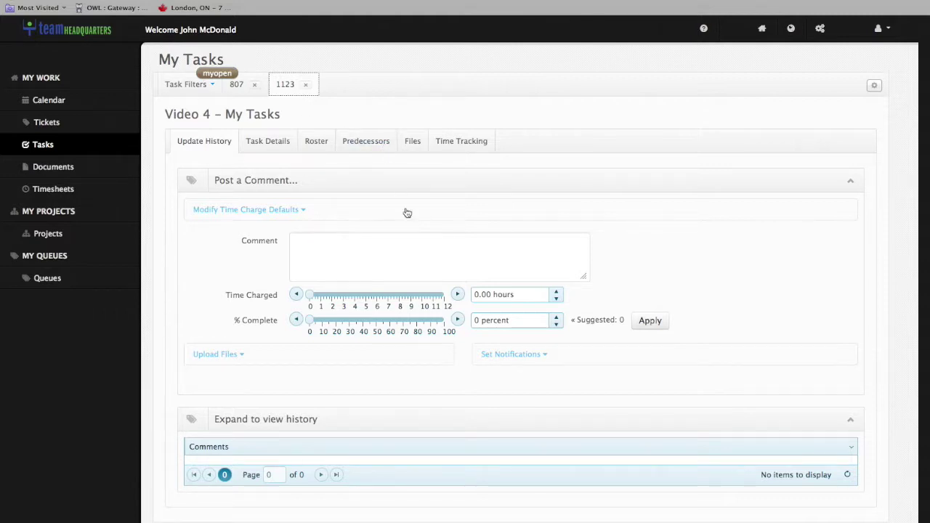
- Paste the comment 'wrote the script for the my tasks video', charging 1 hour at 50% complete
{"action": "left_click", "coordinate": [454, 267]}
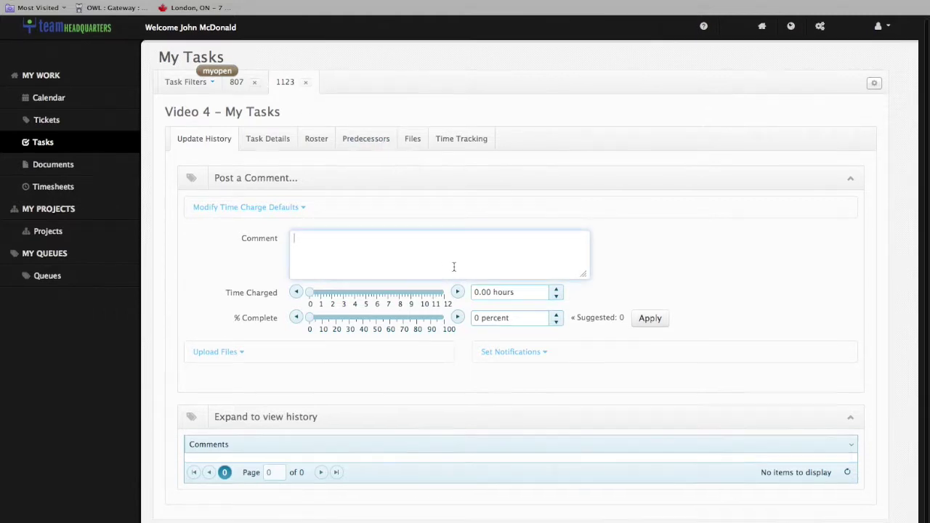
{"action": "right_click", "coordinate": [414, 246]}
{"action": "left_click", "coordinate": [445, 295]}
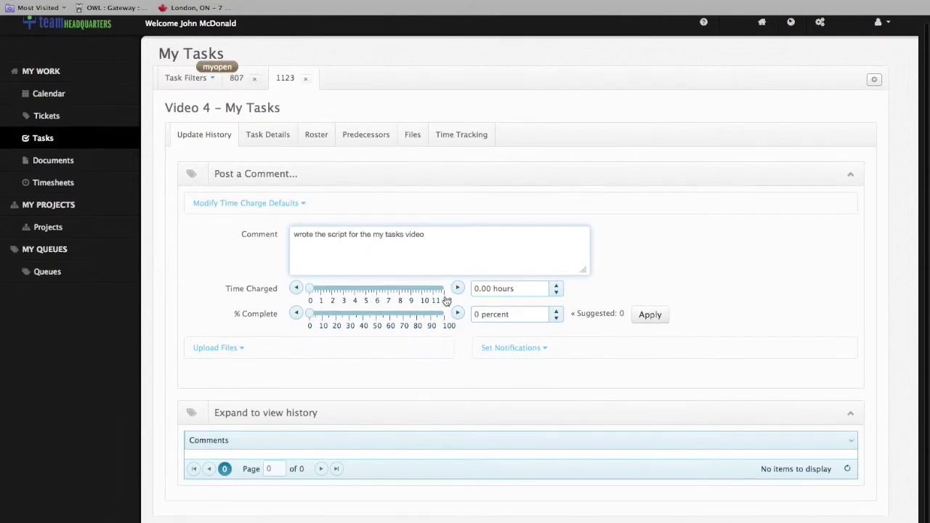
{"action": "left_click", "coordinate": [322, 302]}
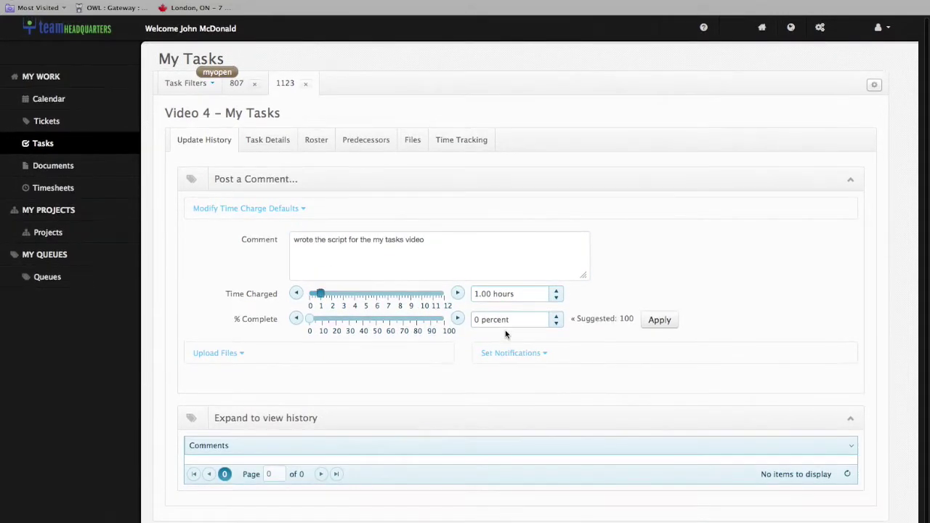
{"action": "left_click", "coordinate": [377, 327]}
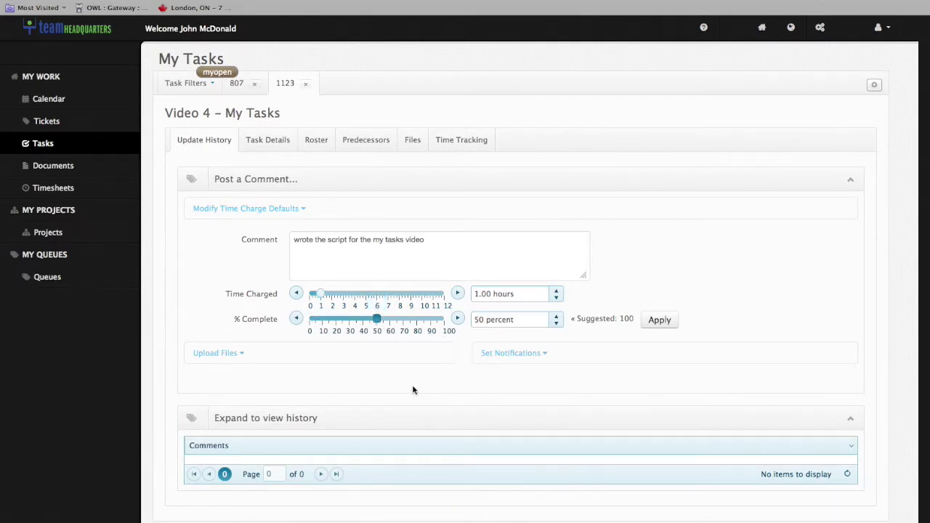
{"action": "left_click", "coordinate": [228, 354]}
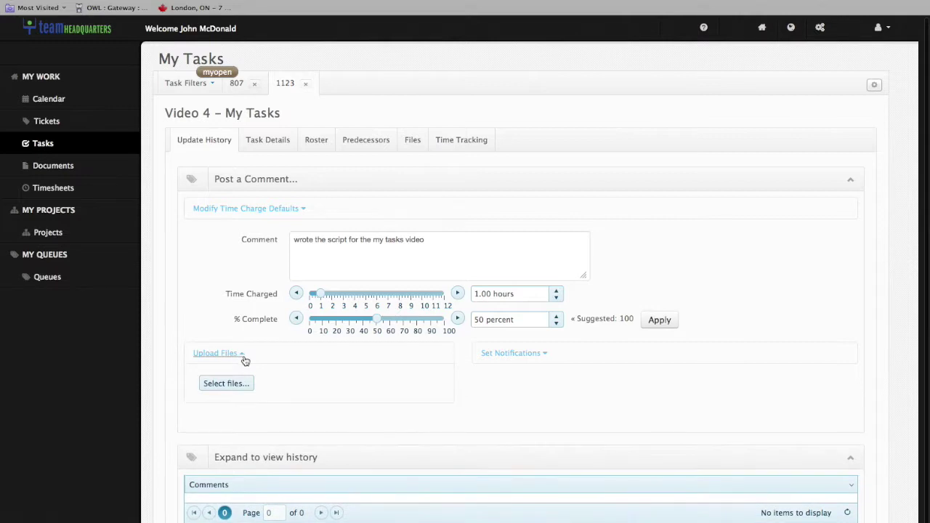
{"action": "left_click", "coordinate": [250, 384]}
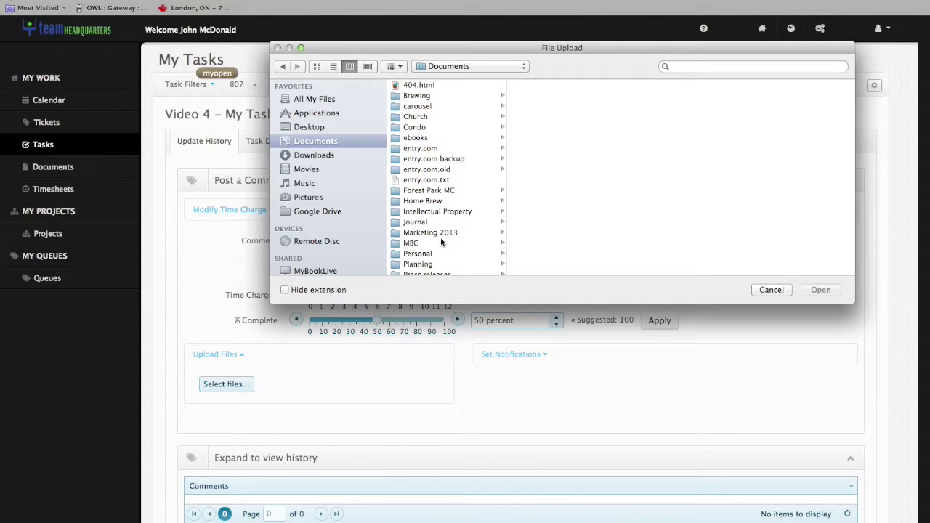
- Pick preview.jpg in the my-tasks-video-script folder and upload it to 100%
{"action": "scroll", "coordinate": [440, 240], "scroll_direction": "down", "scroll_amount": 3}
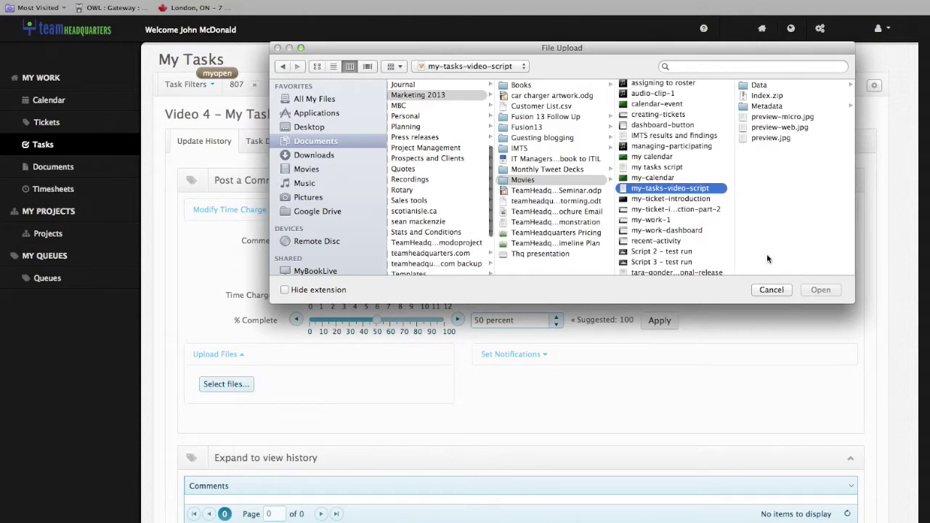
{"action": "left_click", "coordinate": [778, 137]}
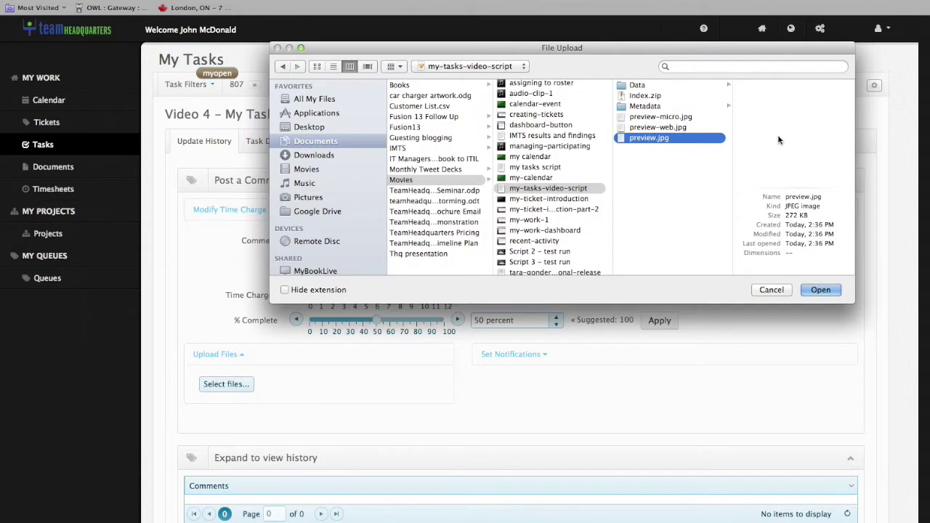
{"action": "left_click", "coordinate": [819, 290]}
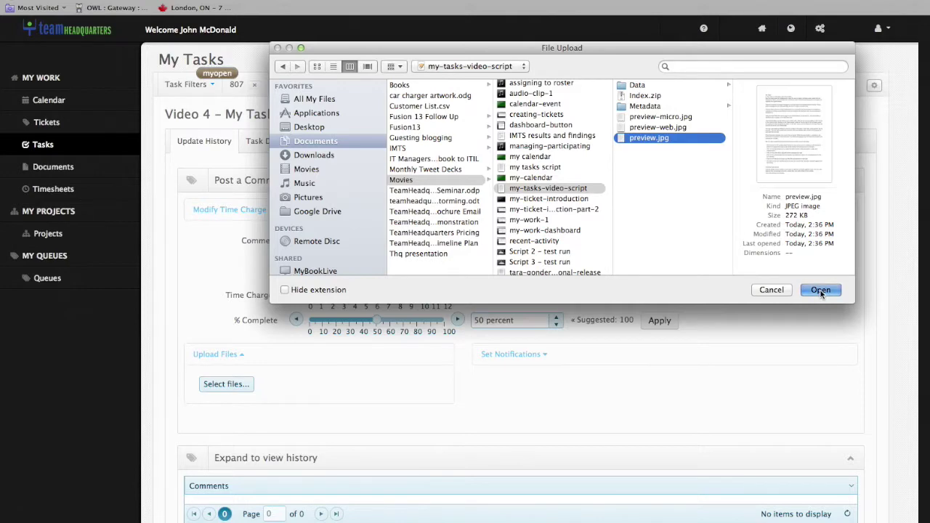
{"action": "scroll", "coordinate": [820, 294], "scroll_direction": "down", "scroll_amount": 2}
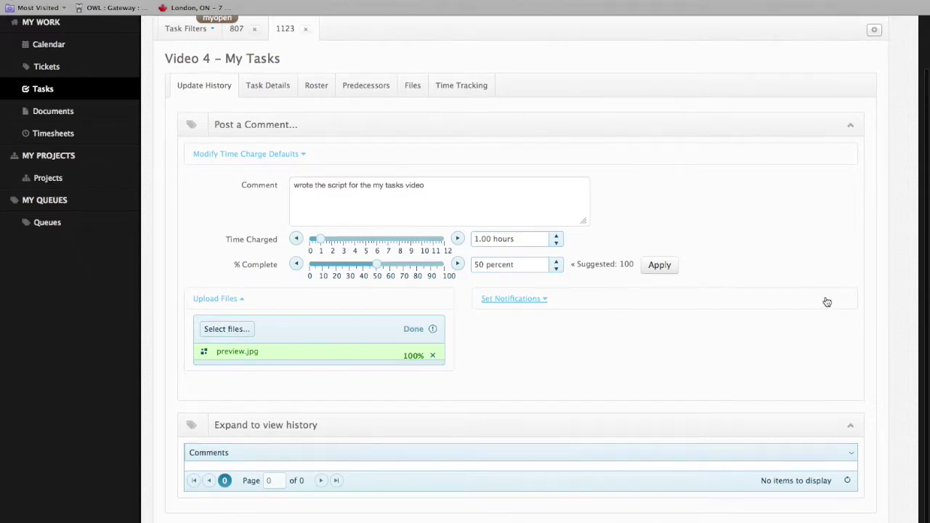
- Under Set Notifications, choose one roster member to notify about the update
{"action": "left_click", "coordinate": [538, 301]}
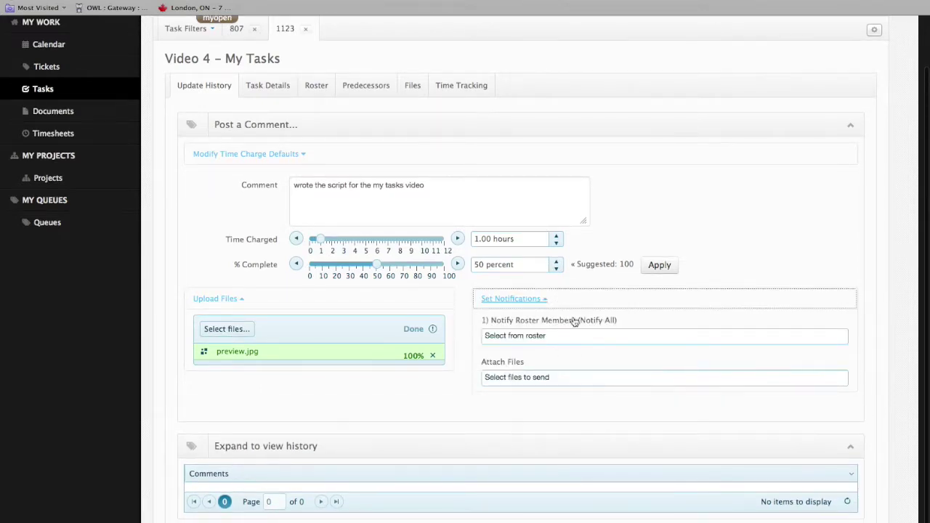
{"action": "left_click", "coordinate": [593, 335]}
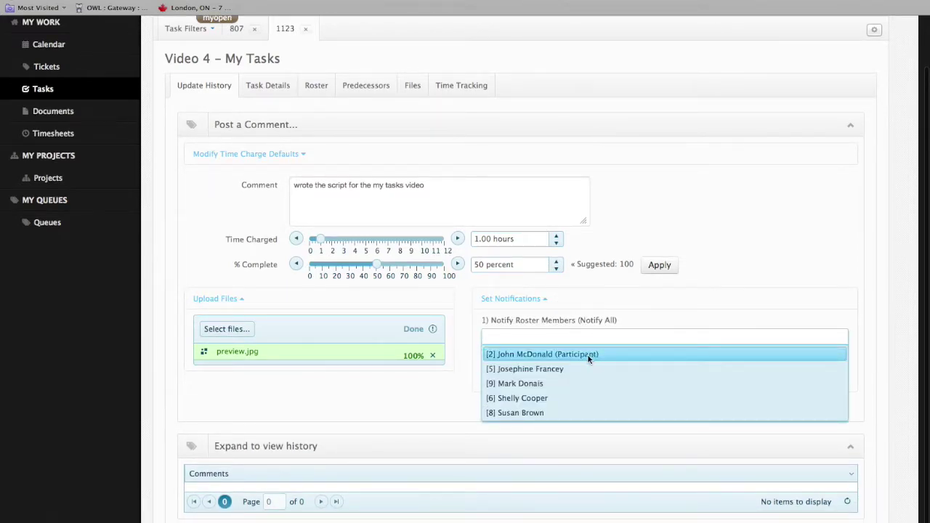
{"action": "left_click", "coordinate": [563, 369]}
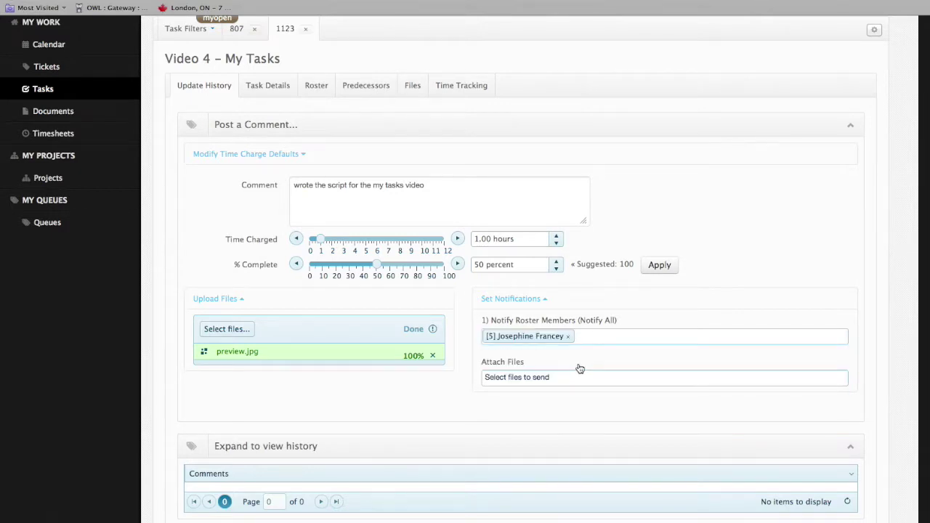
{"action": "scroll", "coordinate": [580, 369], "scroll_direction": "down", "scroll_amount": 1}
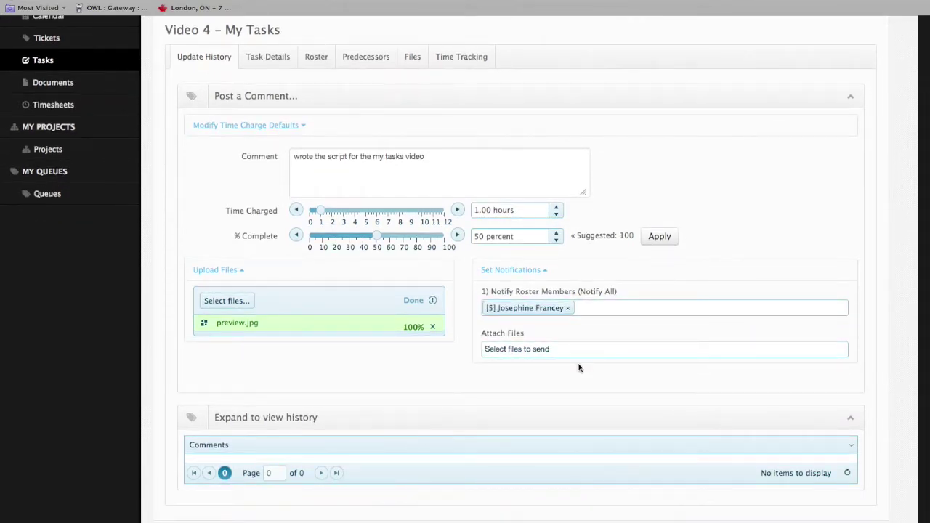